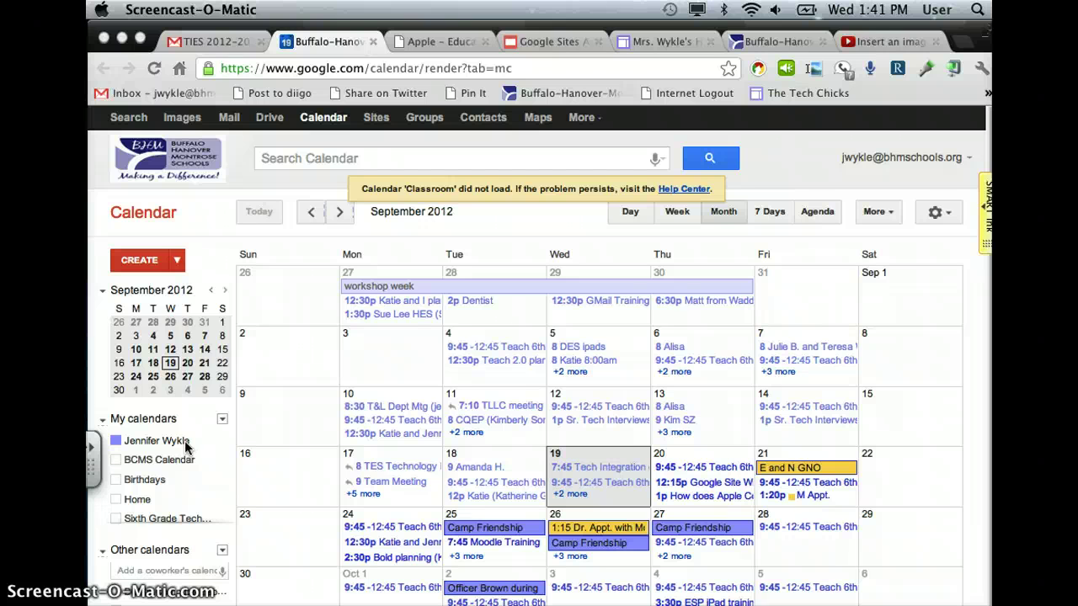
# - Start a new calendar under the own calendars and name it Class Calendar
pyautogui.click(223, 420)
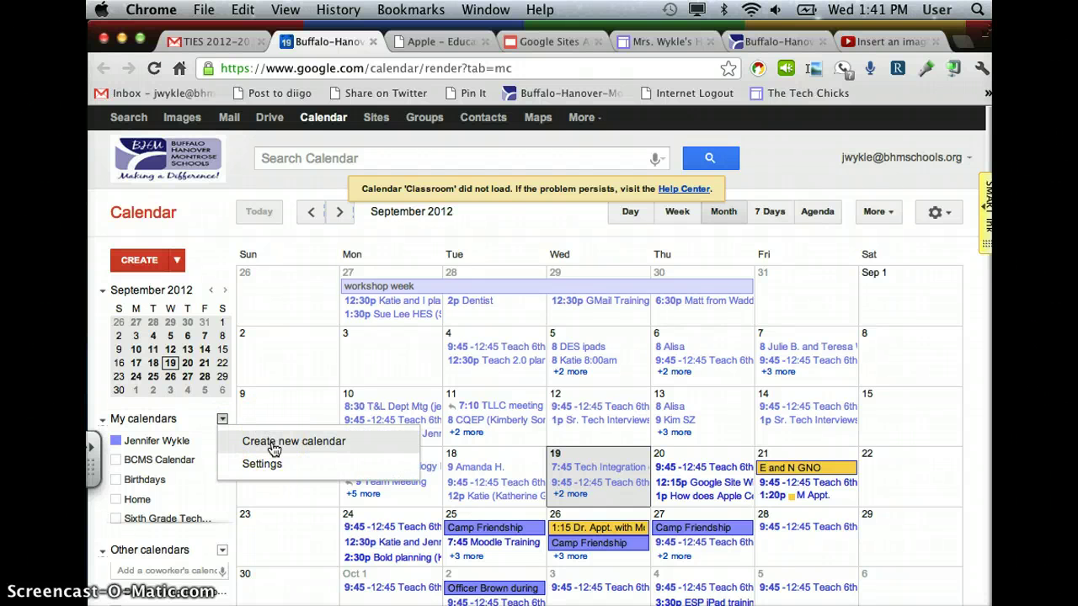
pyautogui.click(274, 448)
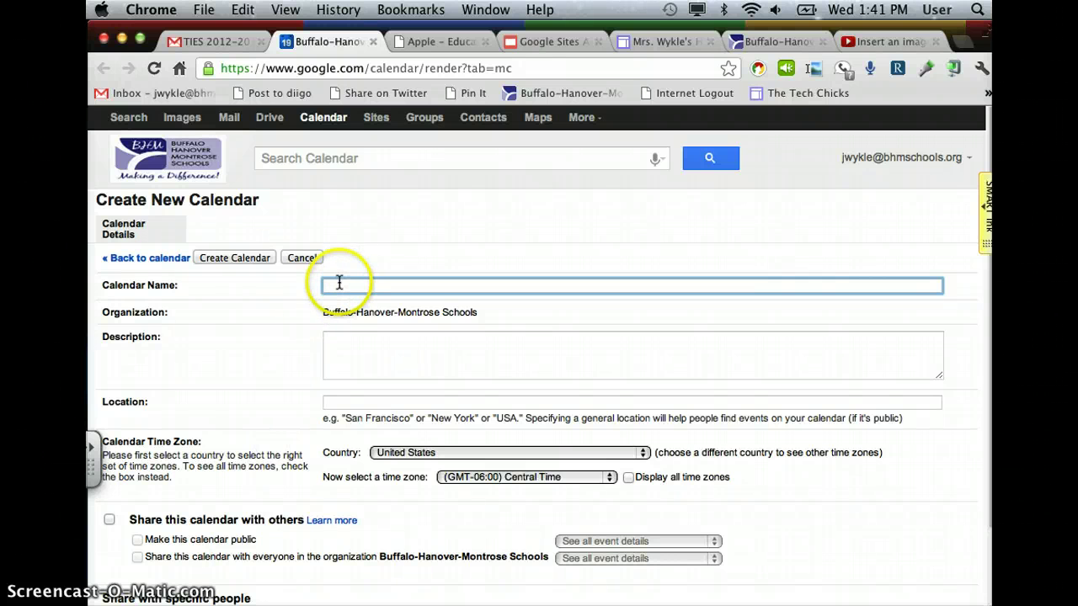
pyautogui.write('cla')
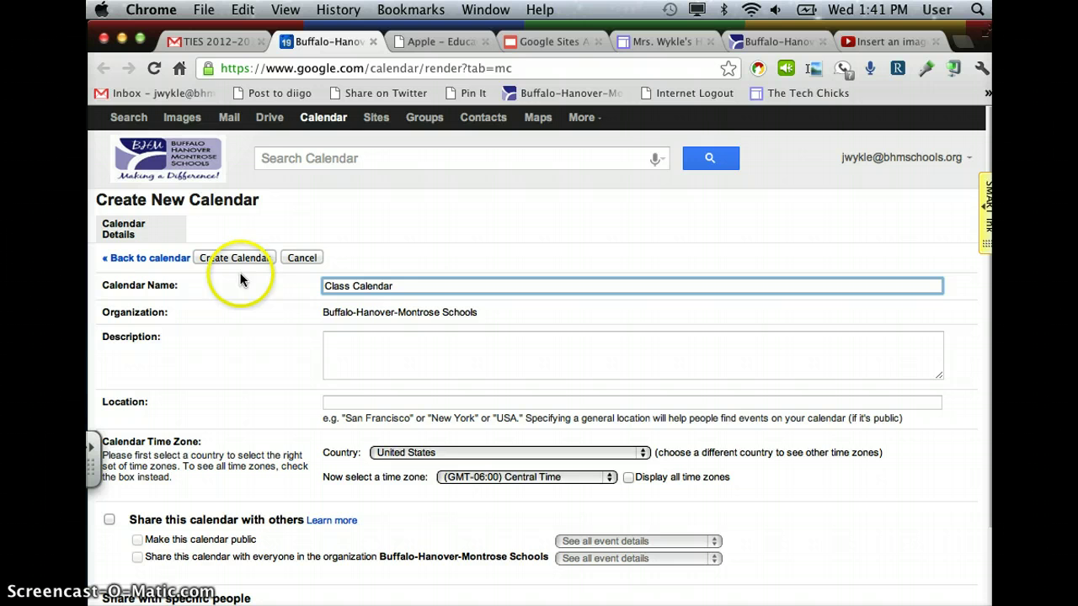
# - Share the new calendar with others by making it public, and create it with the sharing confirmed
pyautogui.scroll(-3, 248, 513)
pyautogui.scroll(-1, 247, 517)
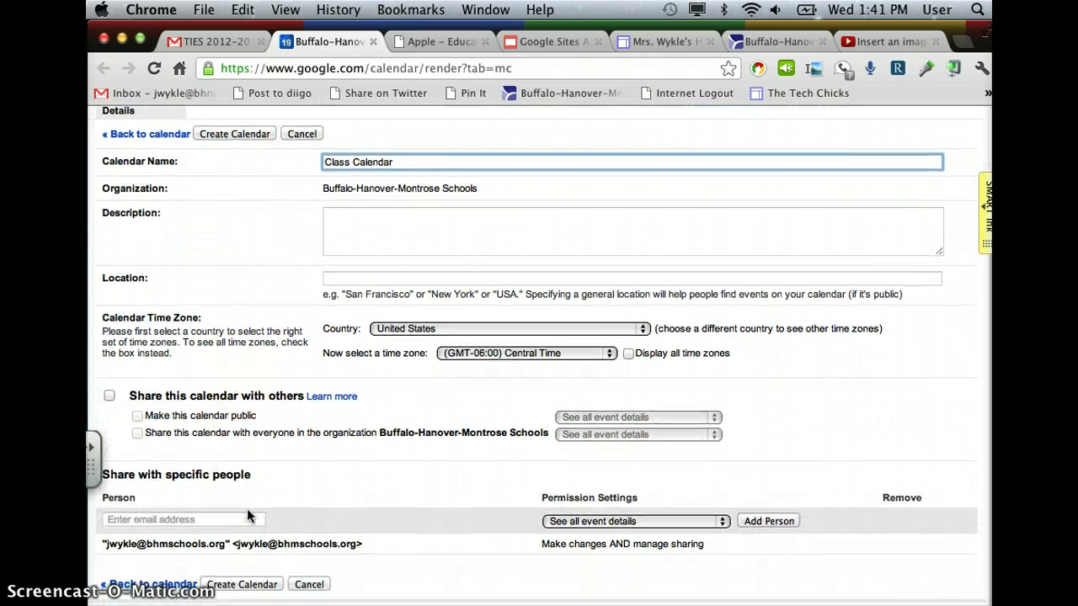
pyautogui.click(109, 397)
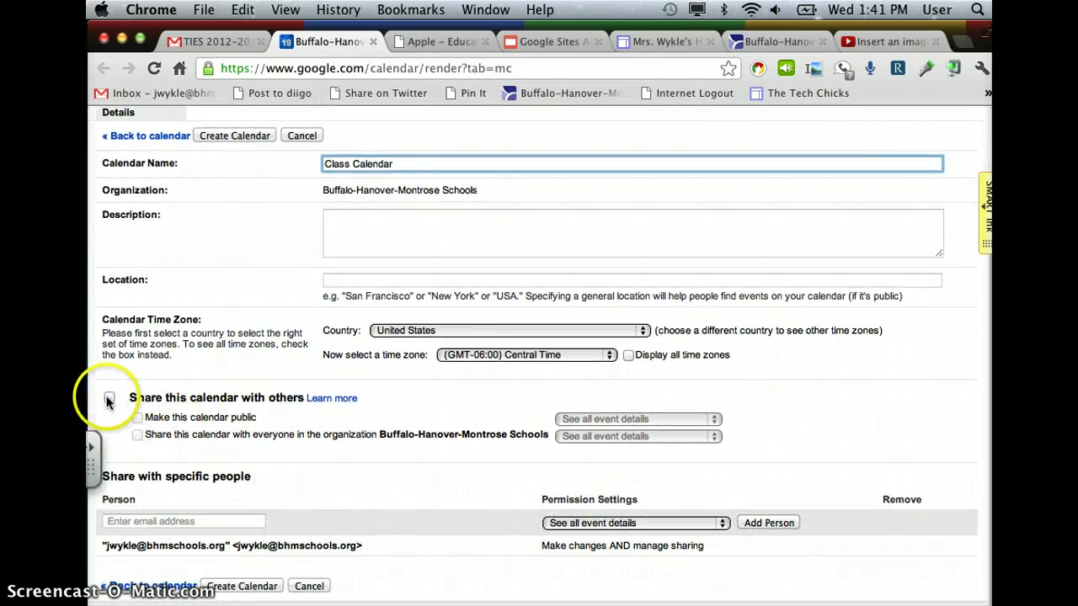
pyautogui.click(137, 418)
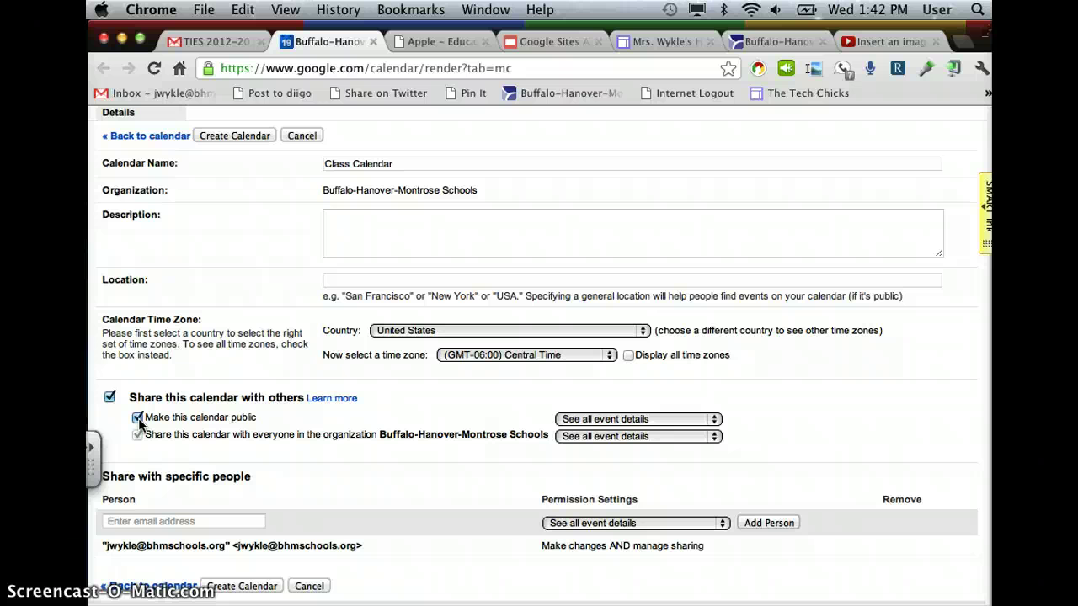
pyautogui.click(160, 423)
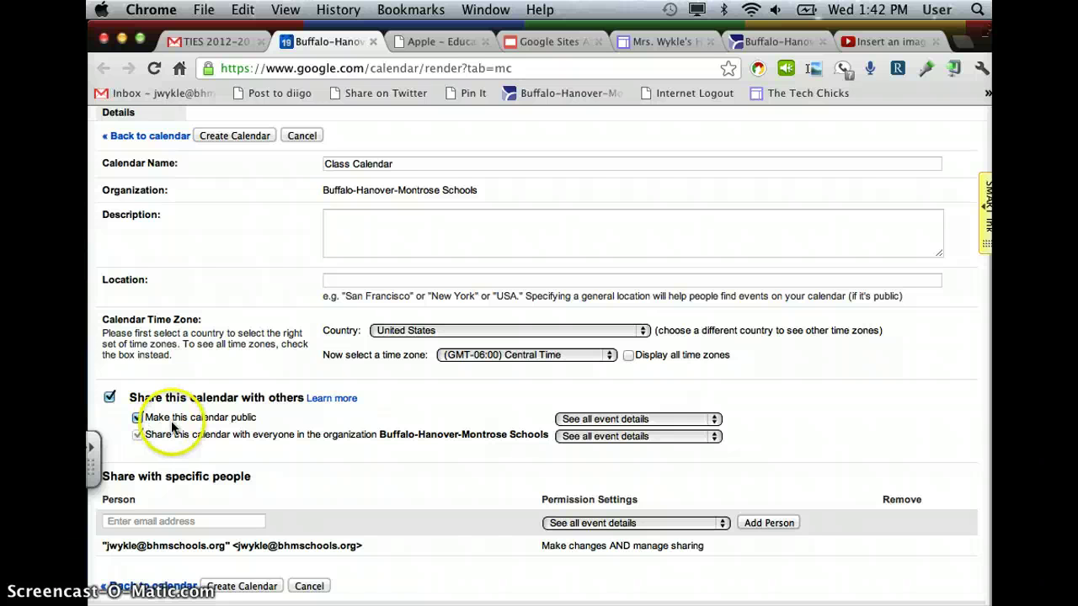
pyautogui.click(244, 586)
pyautogui.click(274, 394)
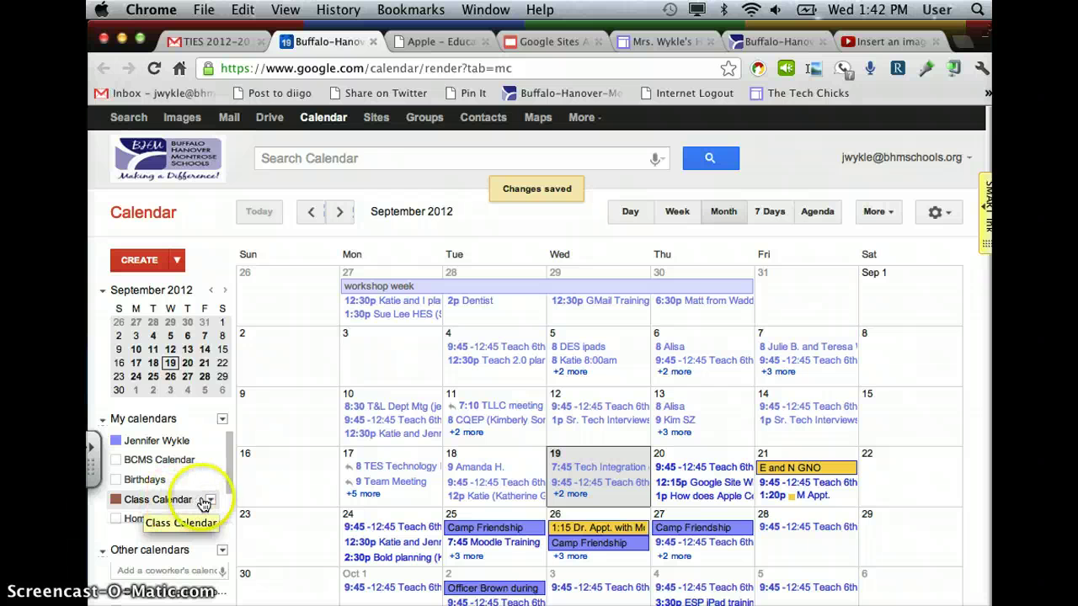
# - Color Class Calendar light green and add an all-day event named Test event to it on 9/19/2012
pyautogui.click(211, 501)
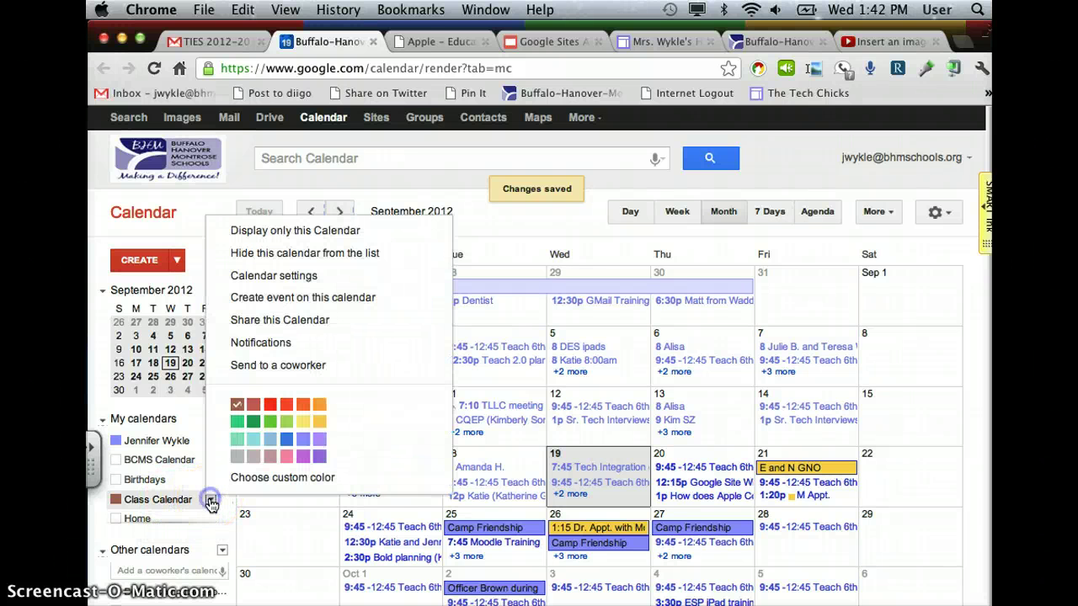
pyautogui.click(287, 425)
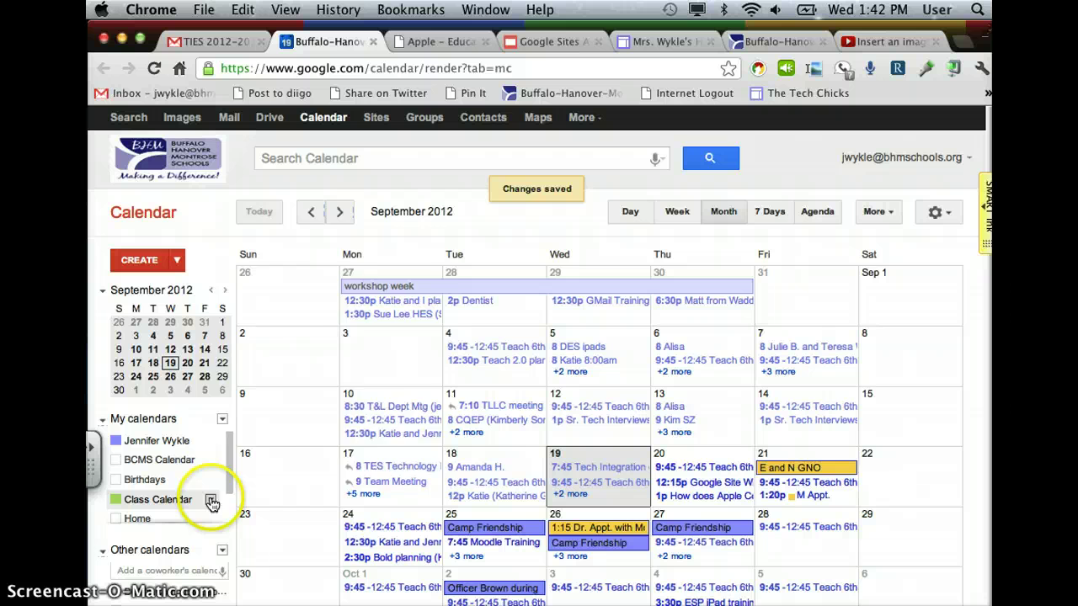
pyautogui.click(211, 500)
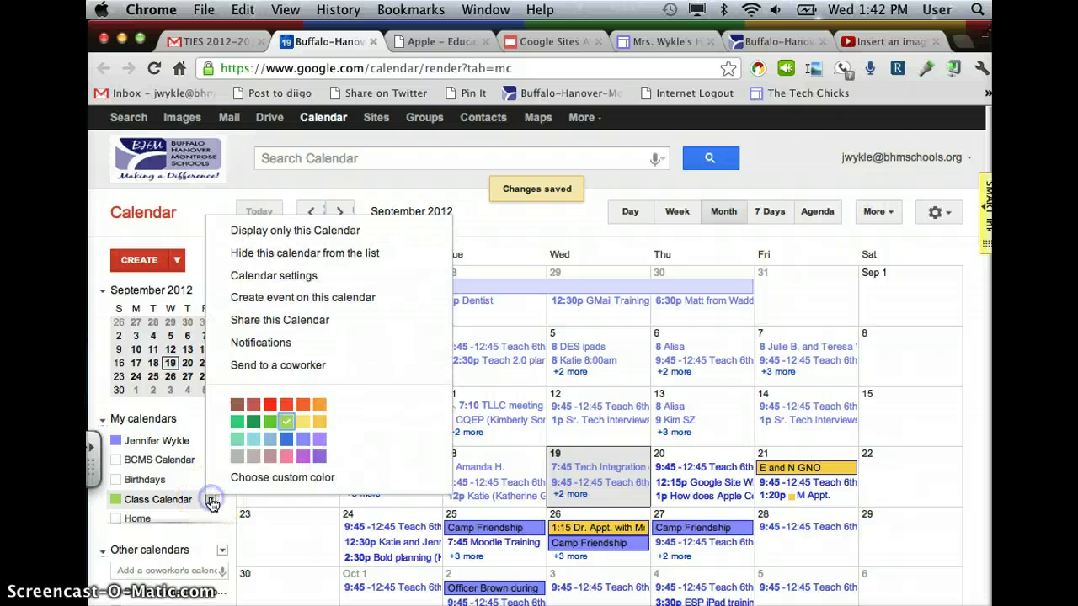
pyautogui.click(257, 300)
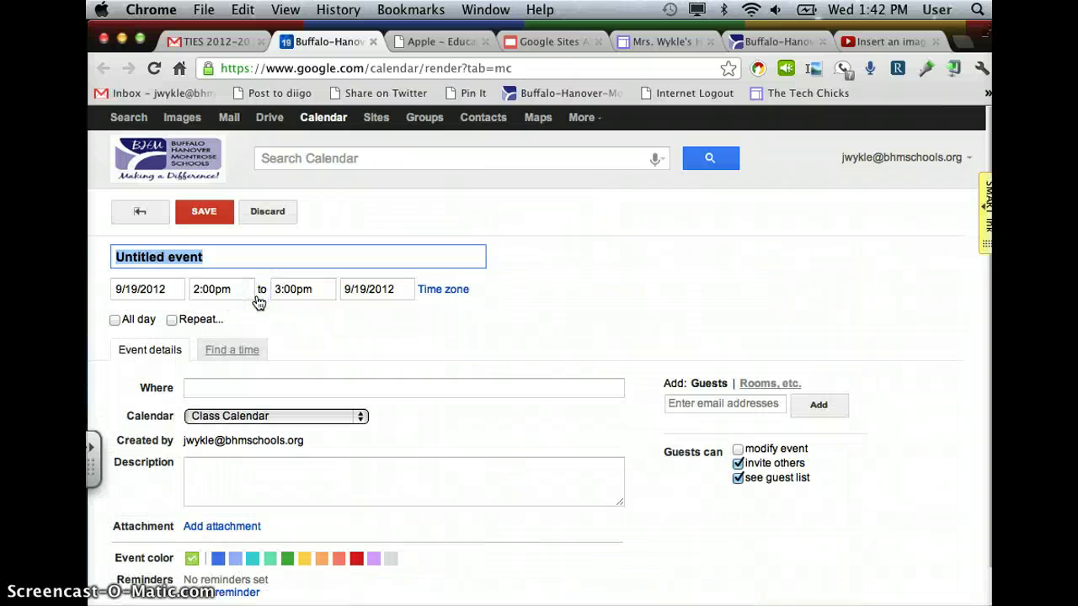
pyautogui.write('Tes')
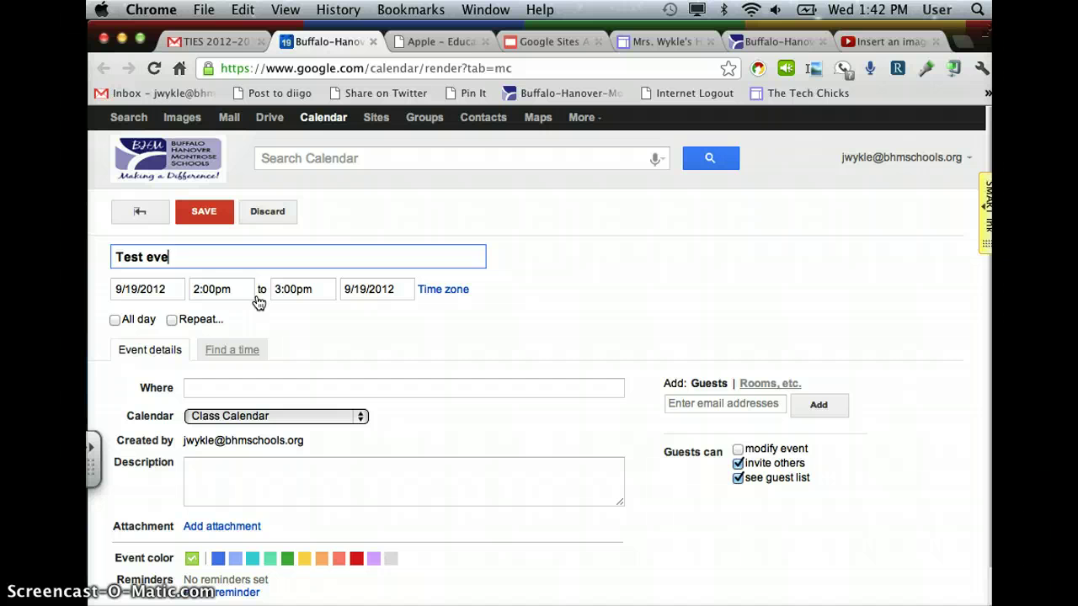
pyautogui.click(115, 320)
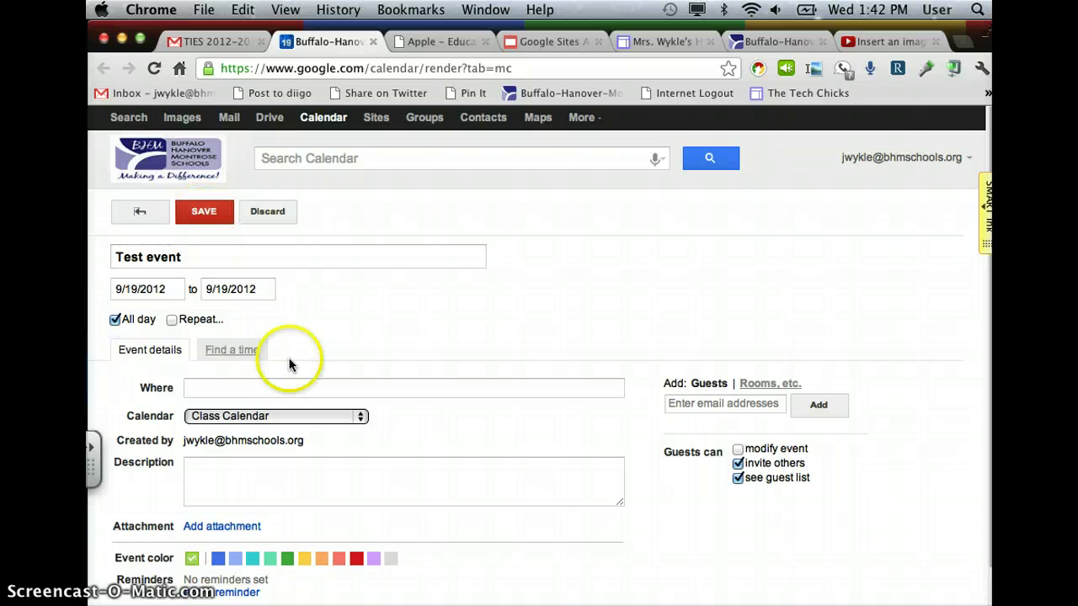
pyautogui.click(203, 212)
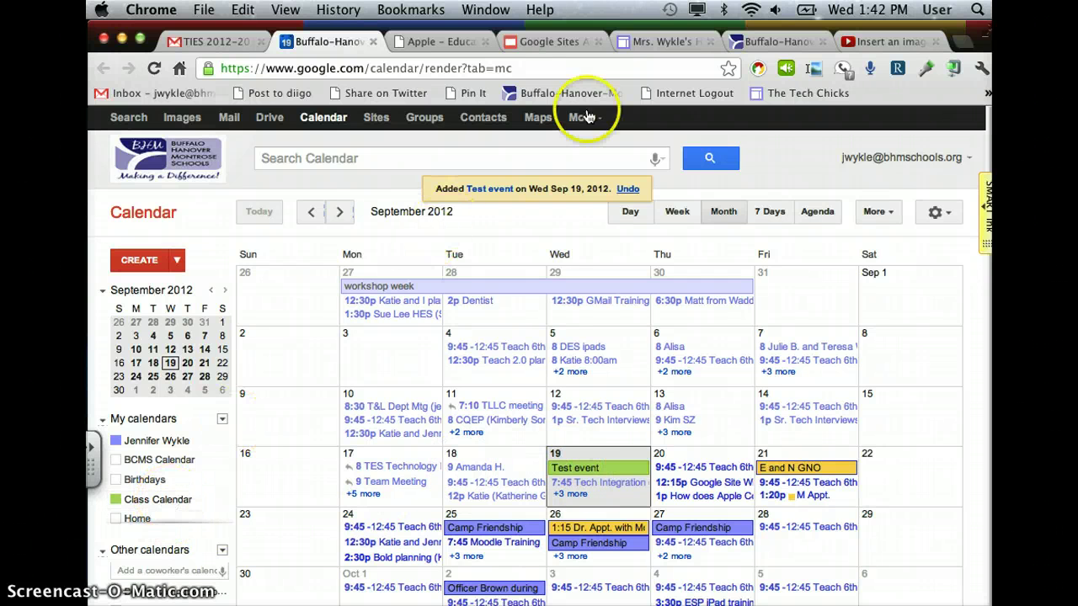
# - Switch to the HES Practice site in Google Sites and open its Class Calendar page for editing
pyautogui.click(666, 41)
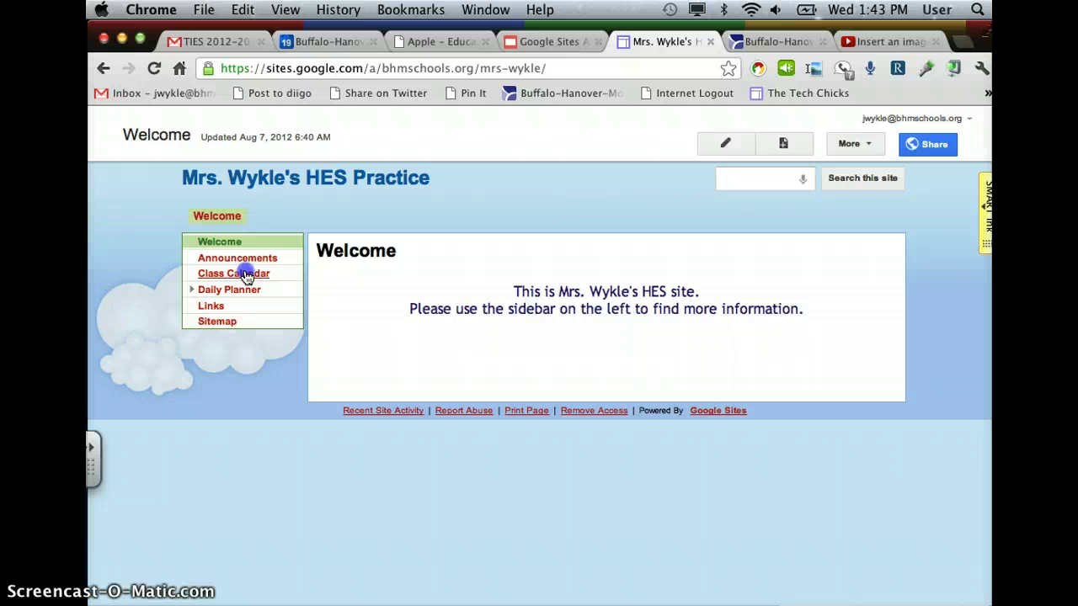
pyautogui.click(245, 276)
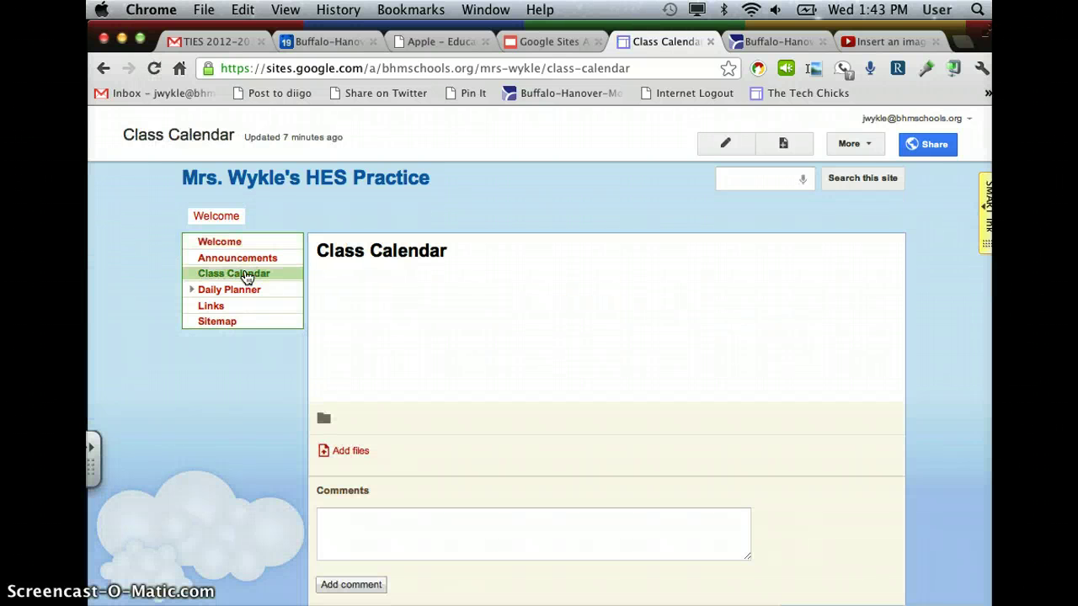
pyautogui.click(727, 146)
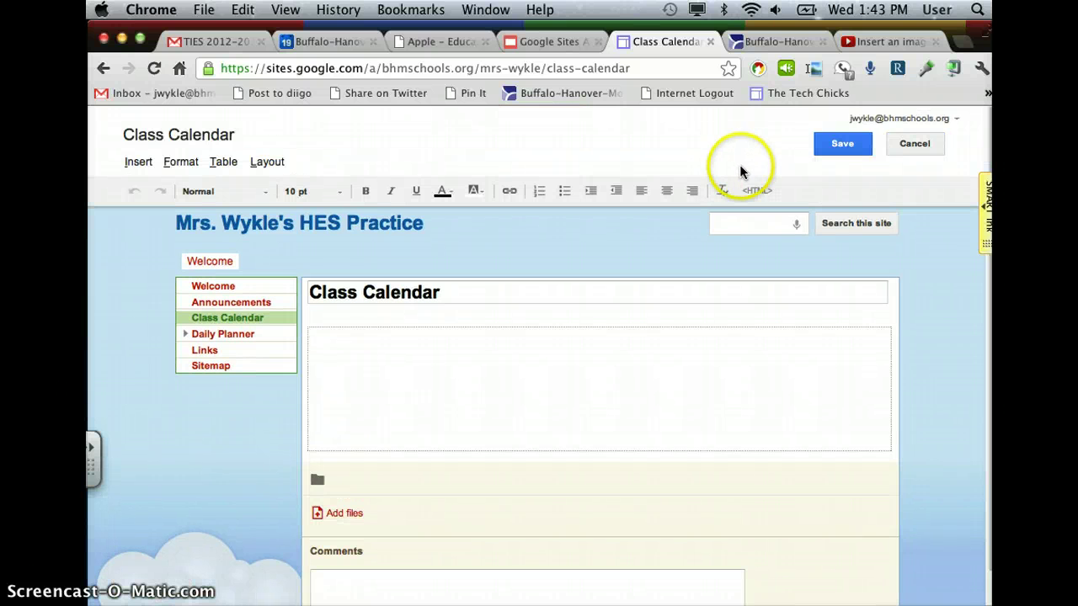
# - Insert the Google calendar Class Calendar into the page, keeping the default display settings
pyautogui.click(137, 162)
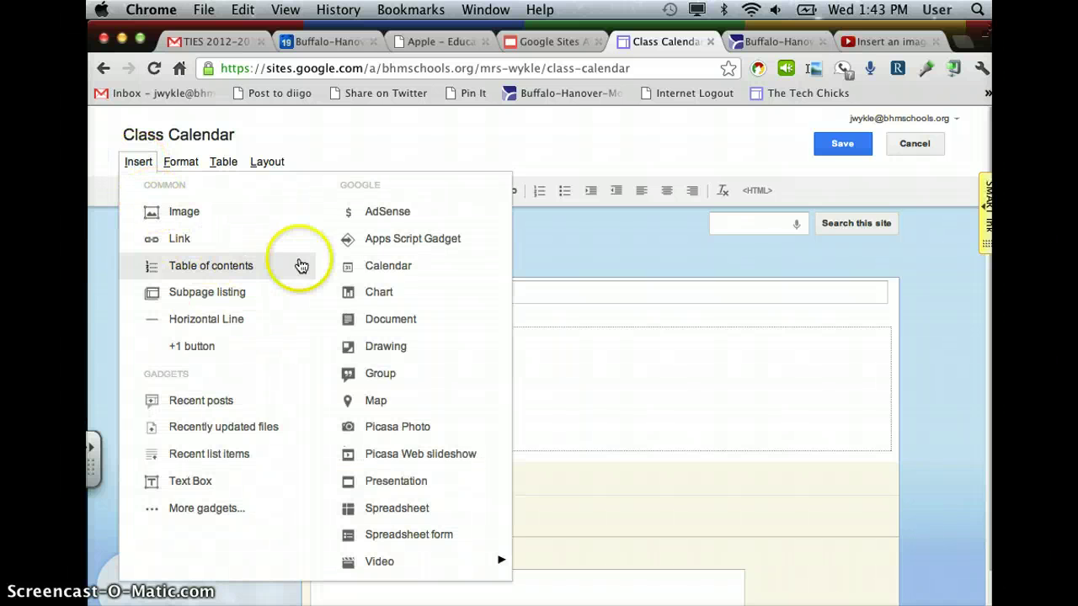
pyautogui.click(370, 268)
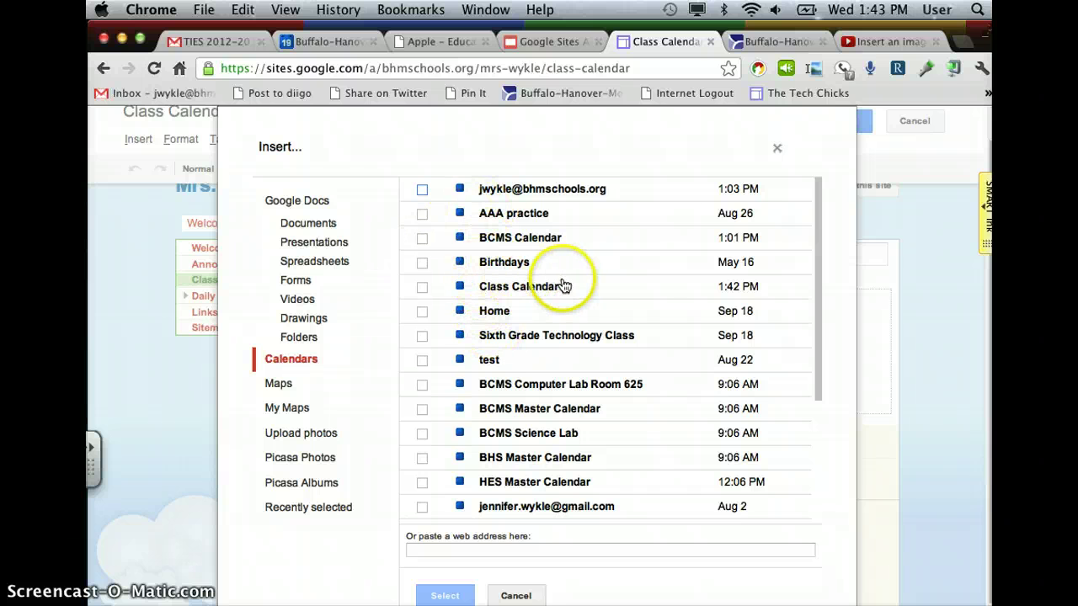
pyautogui.click(422, 287)
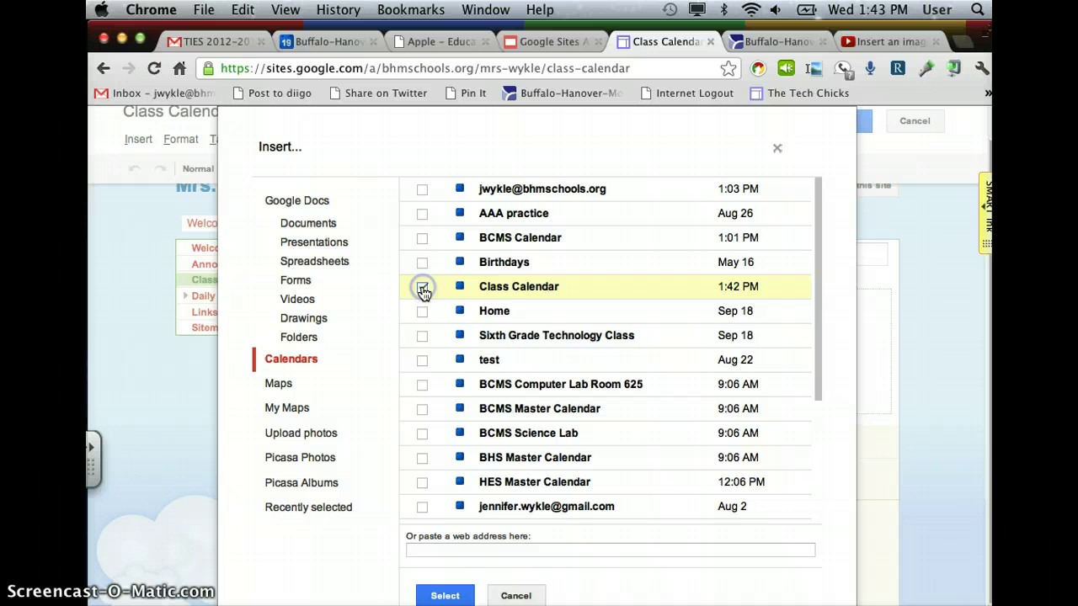
pyautogui.click(445, 597)
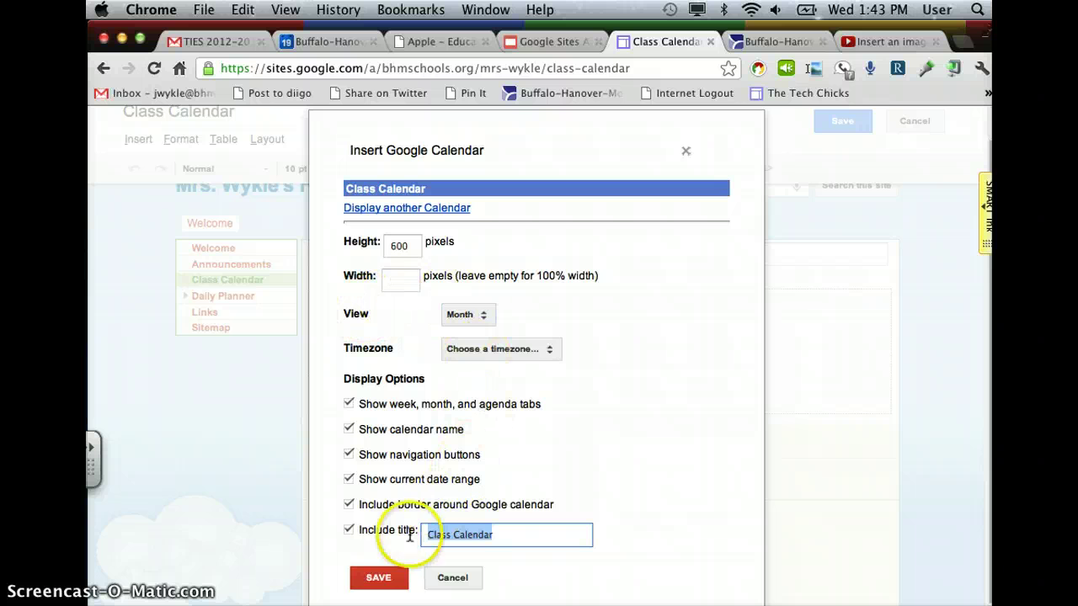
pyautogui.click(378, 578)
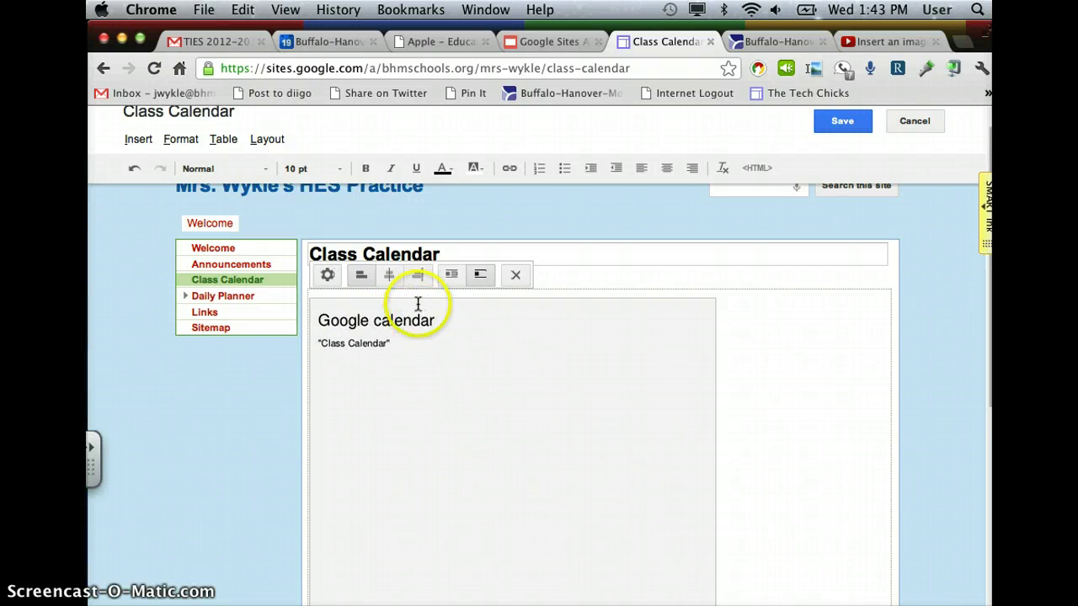
# - Center the embedded calendar on the page and save the page
pyautogui.click(389, 278)
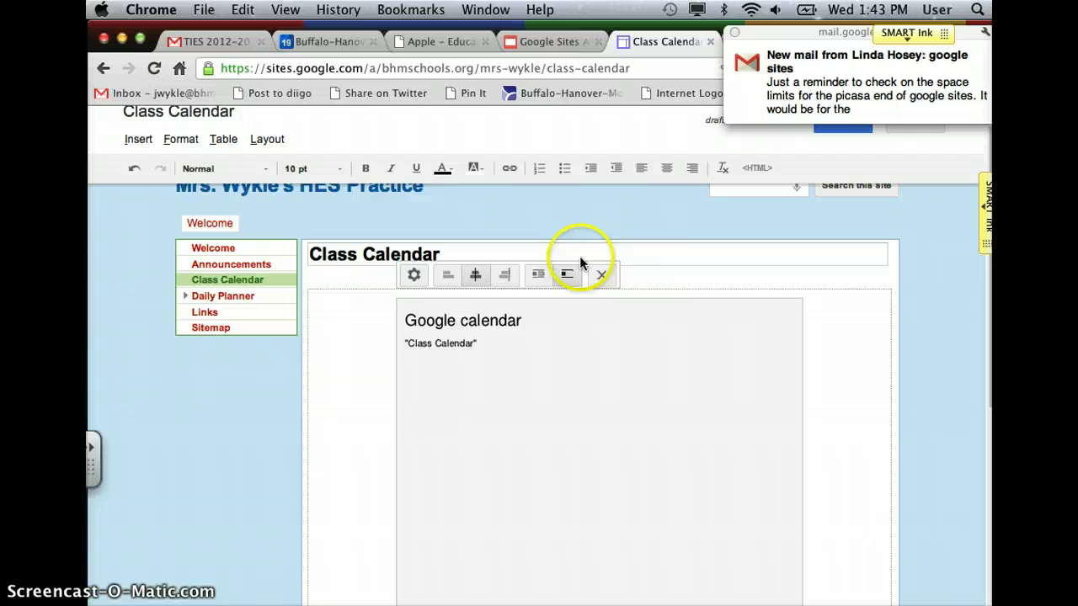
pyautogui.click(734, 38)
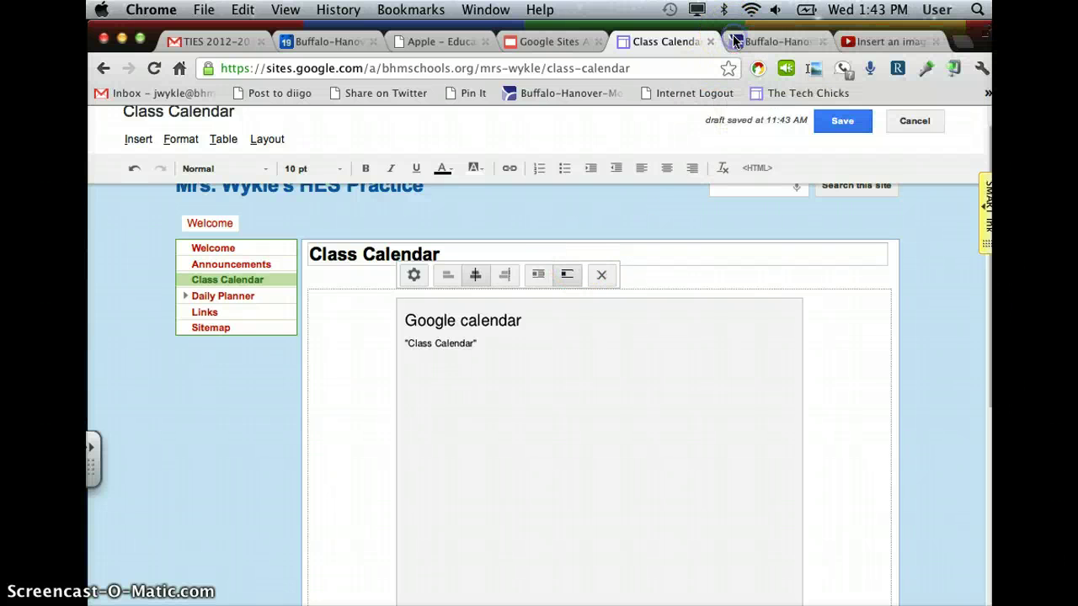
pyautogui.click(840, 126)
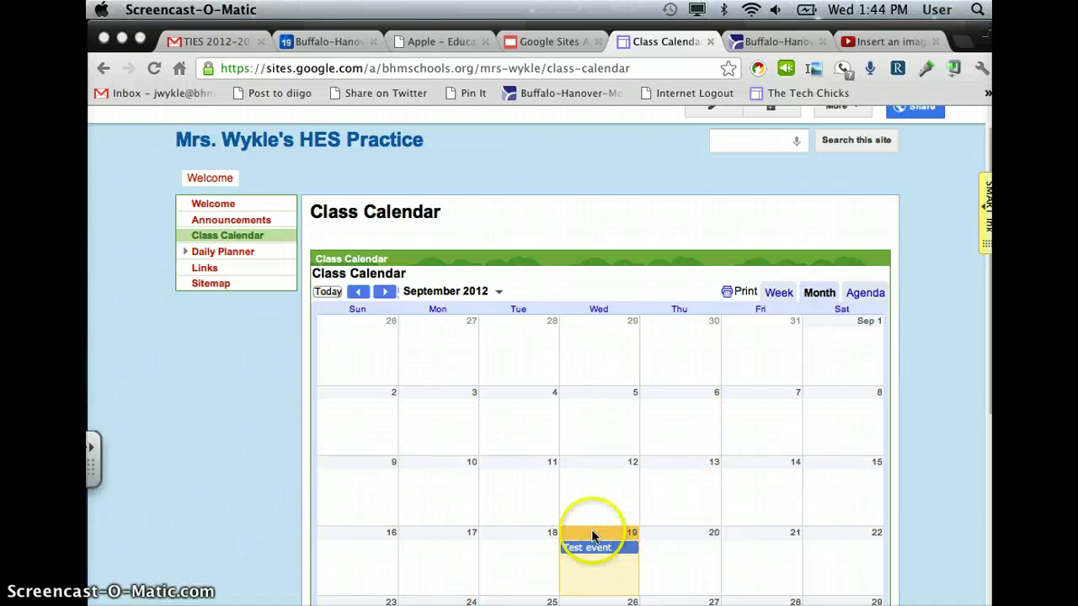
pyautogui.scroll(2, 562, 421)
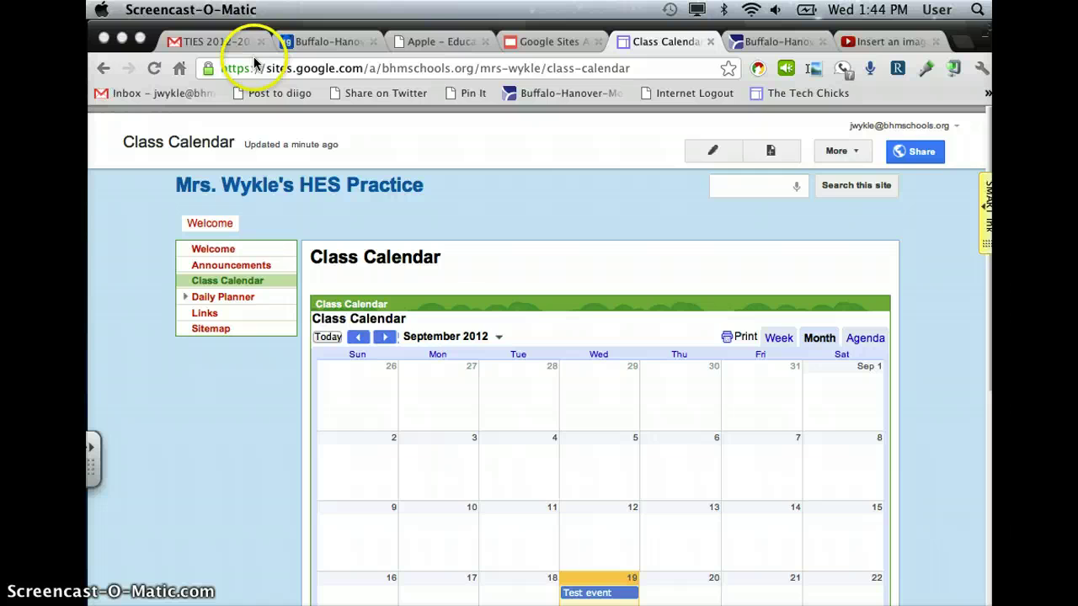
# - Open Google Calendar again and start a new event named Field Trip on Class Calendar
pyautogui.click(243, 47)
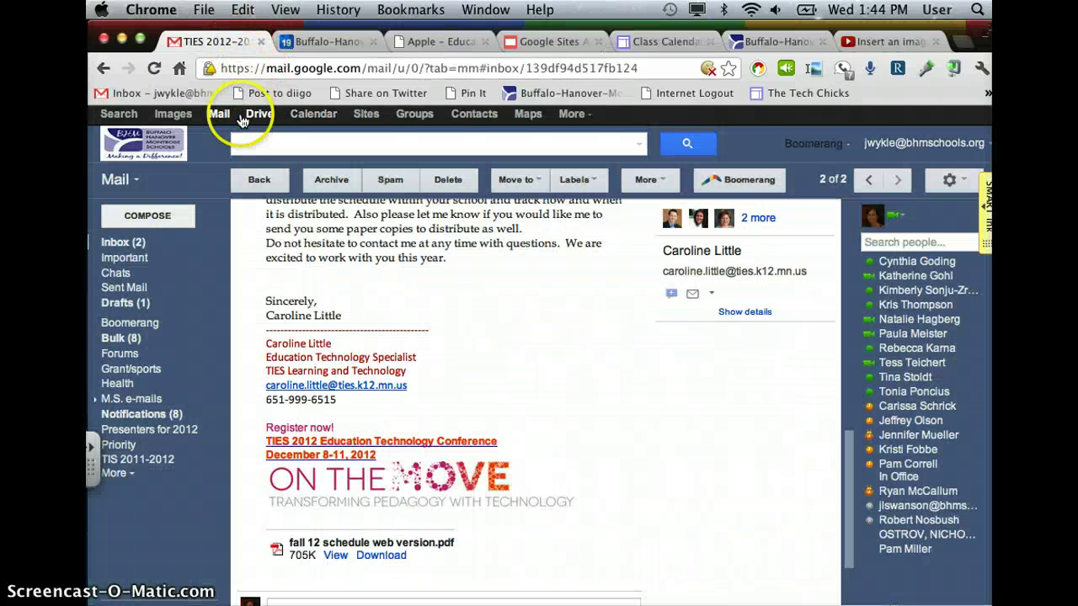
pyautogui.click(302, 115)
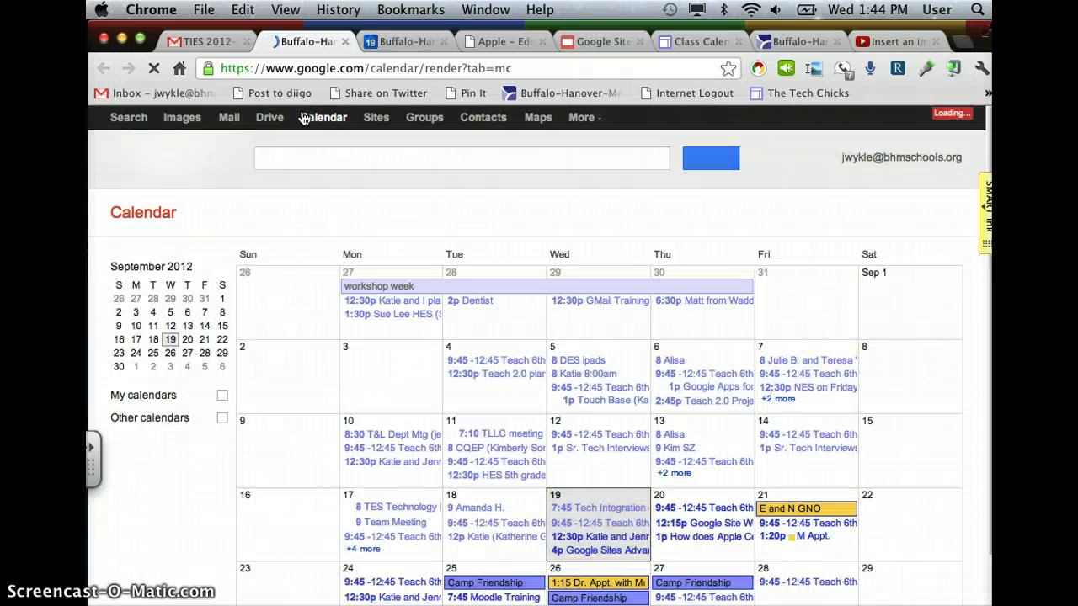
pyautogui.moveTo(211, 503)
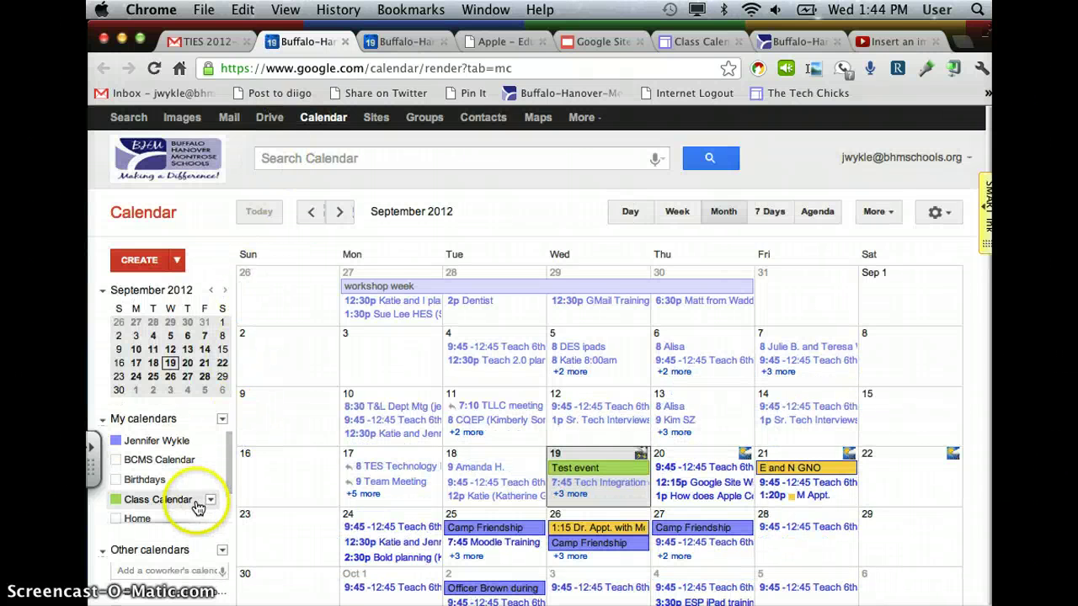
pyautogui.click(212, 501)
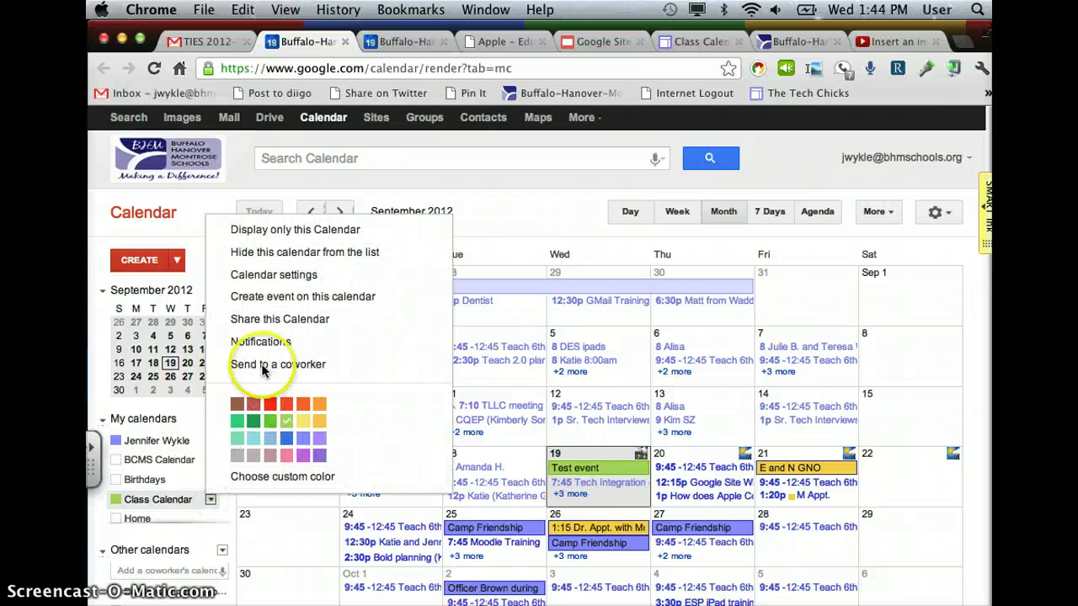
pyautogui.click(286, 303)
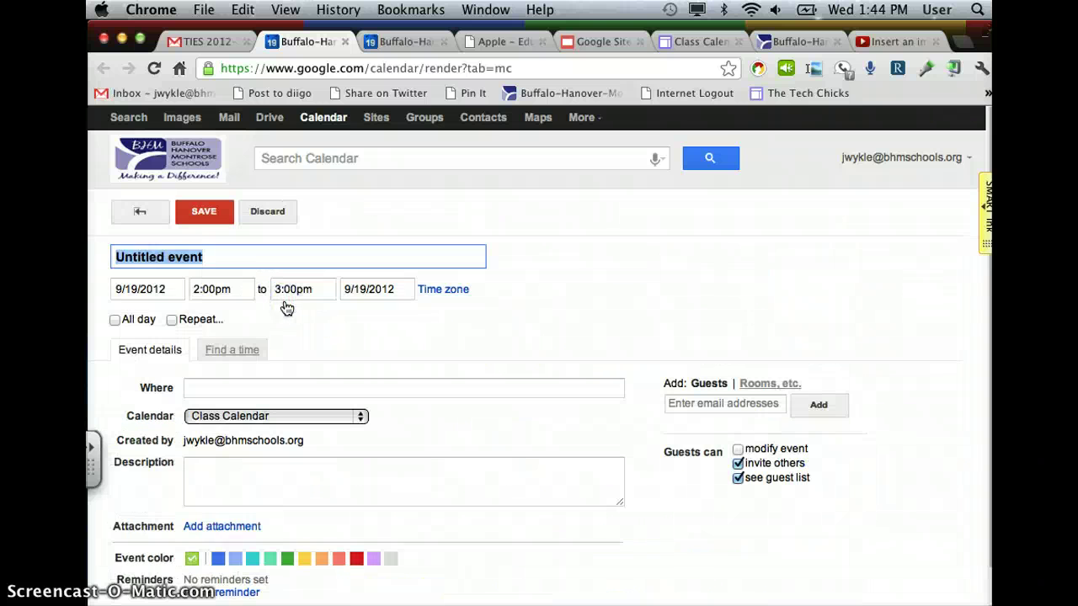
pyautogui.write('Fi')
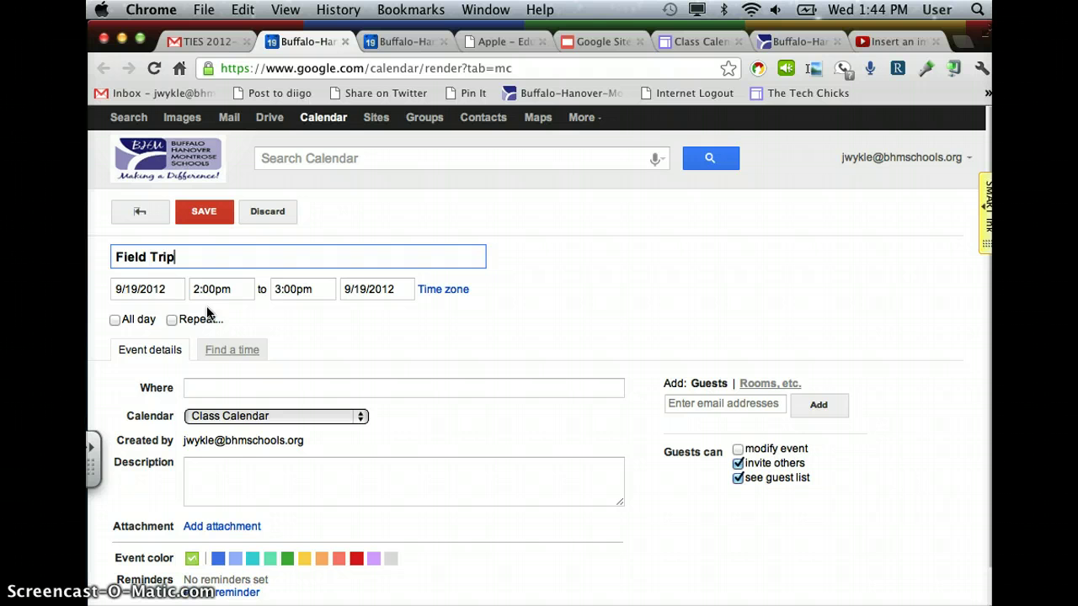
pyautogui.write('eld Trip')
# - Set the Field Trip event's date to 9/26/2012 and save the event
pyautogui.click(141, 288)
pyautogui.click(173, 397)
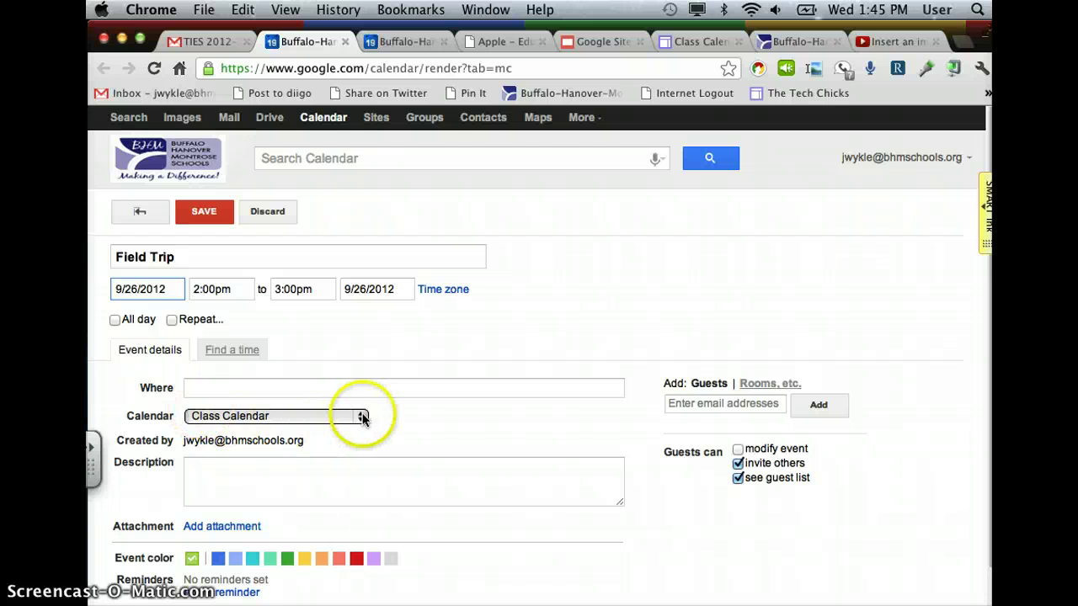
pyautogui.click(204, 211)
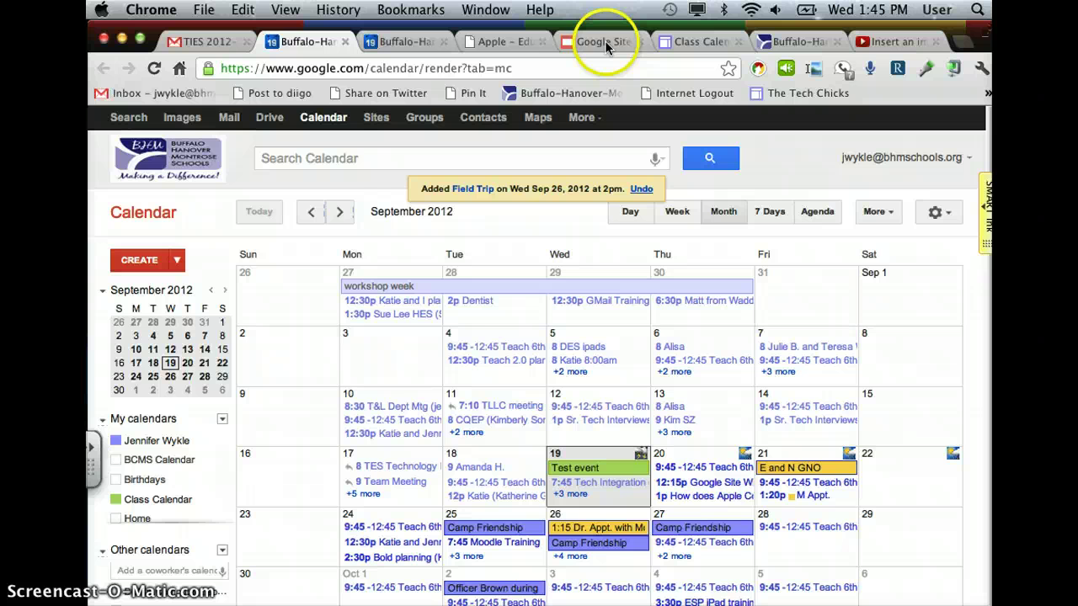
# - Return to the site's Class Calendar page and reload it to check the embedded calendar for the Field Trip event
pyautogui.click(678, 41)
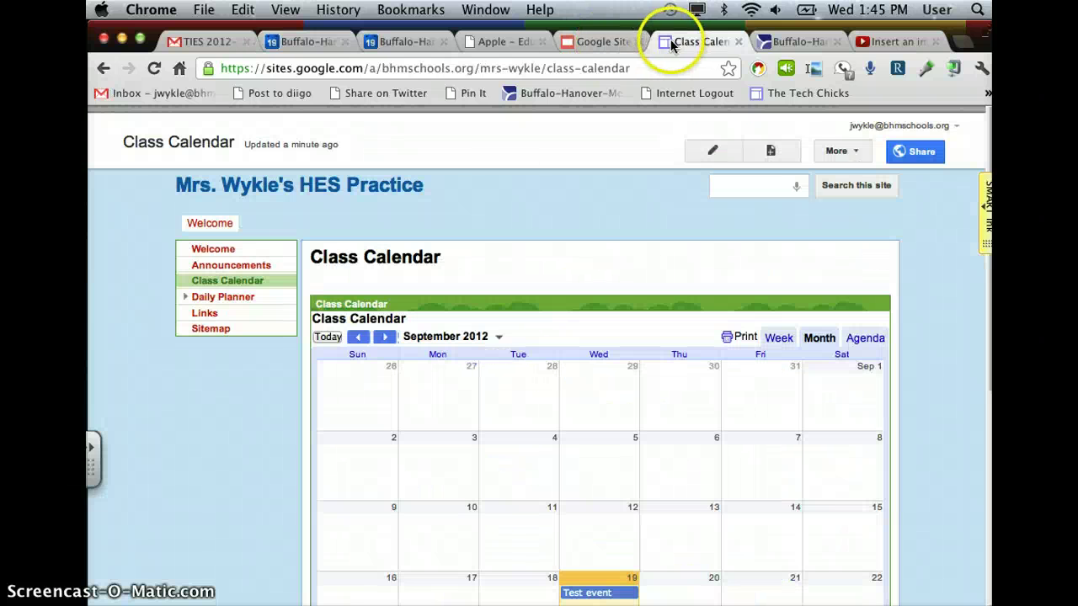
pyautogui.click(155, 71)
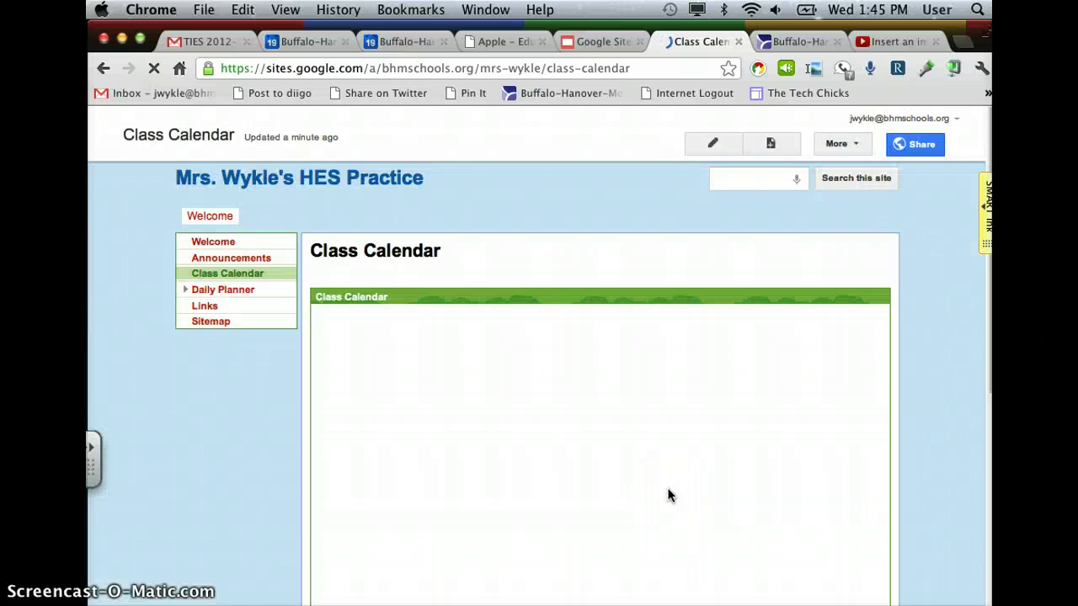
pyautogui.scroll(-5, 667, 495)
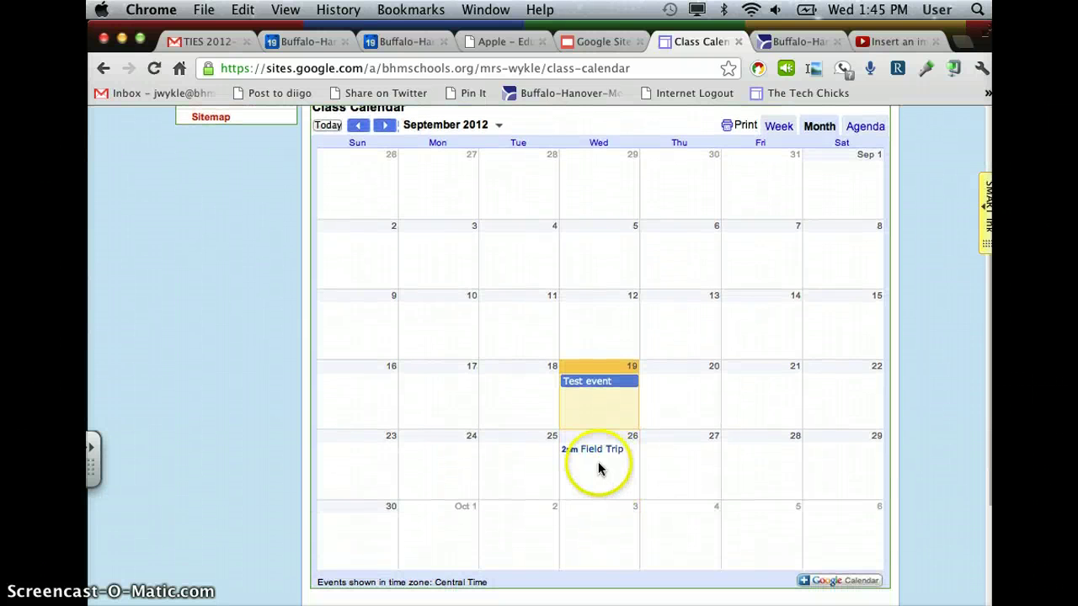